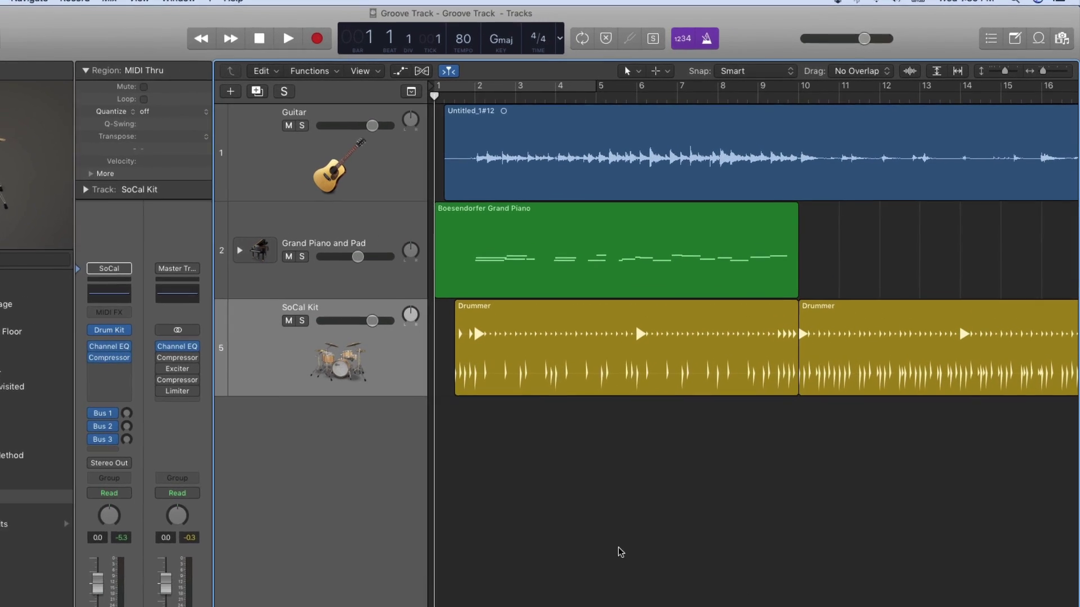
Select the Drummer, Grand Piano and Pad, and Guitar regions in turn to inspect them.
{"action": "left_click", "coordinate": [337, 376]}
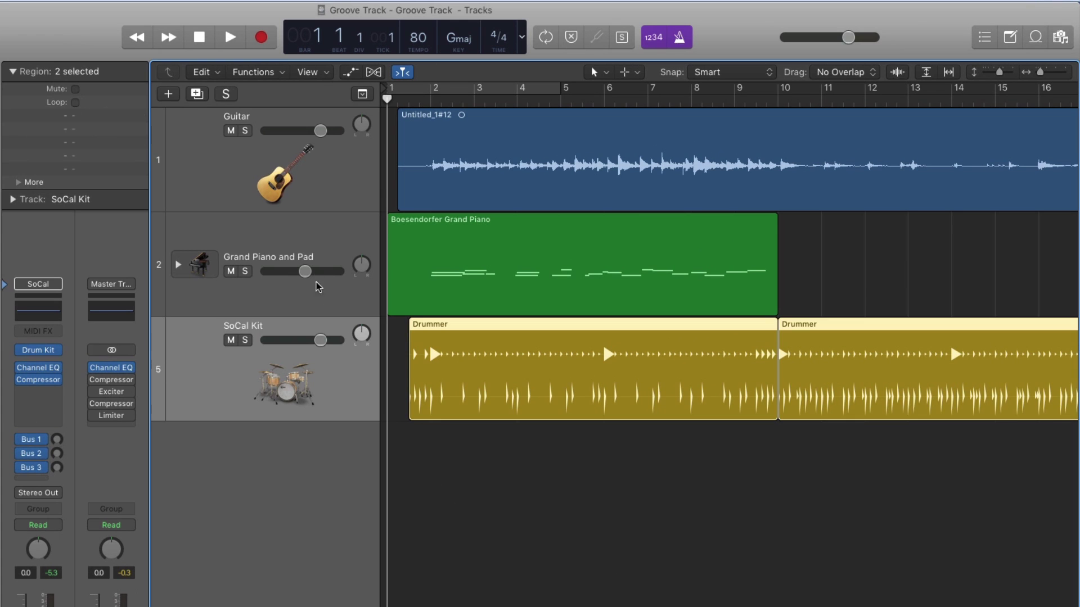
{"action": "left_click", "coordinate": [322, 248]}
{"action": "left_click", "coordinate": [357, 189]}
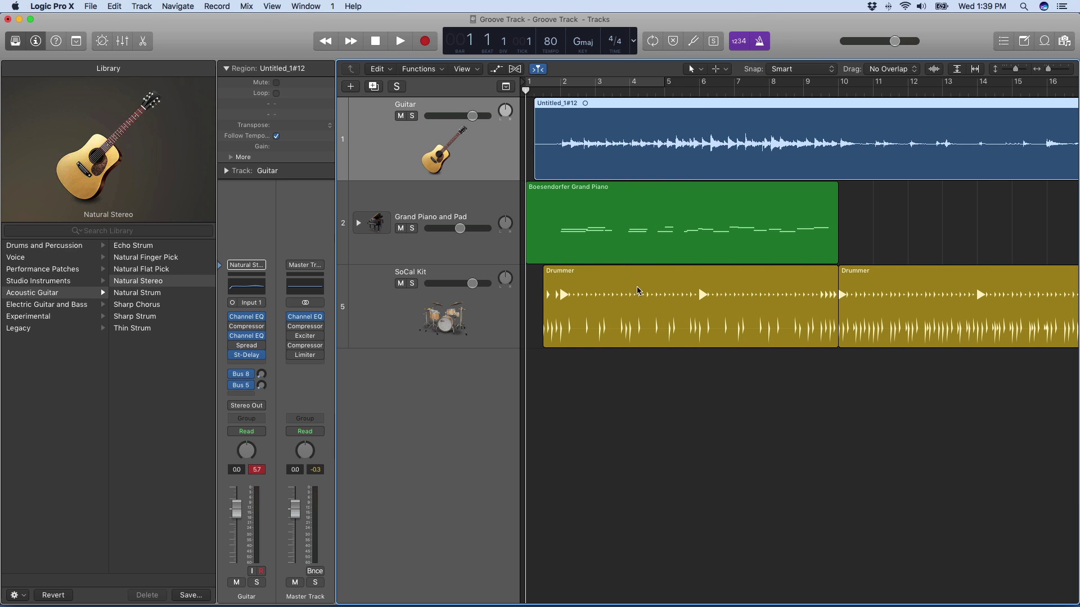
{"action": "key", "text": "y"}
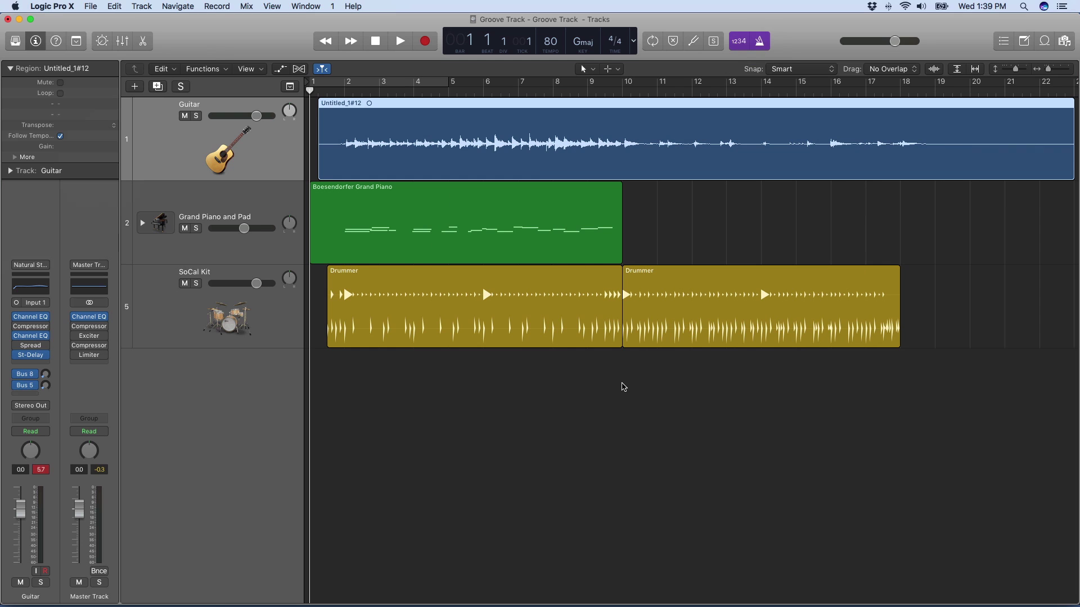
{"action": "key", "text": "space"}
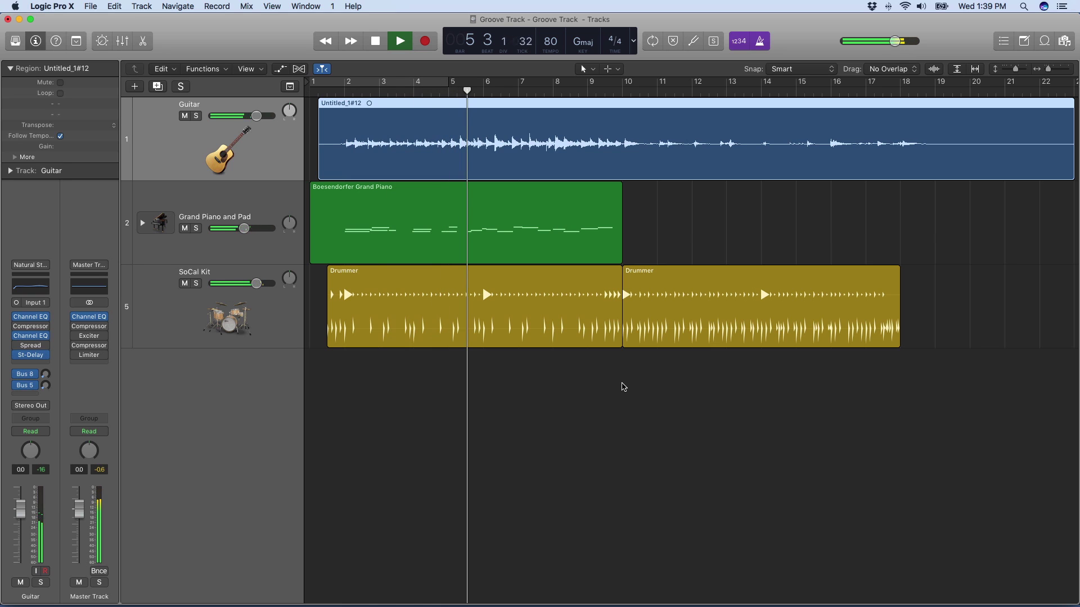
{"action": "key", "text": "space"}
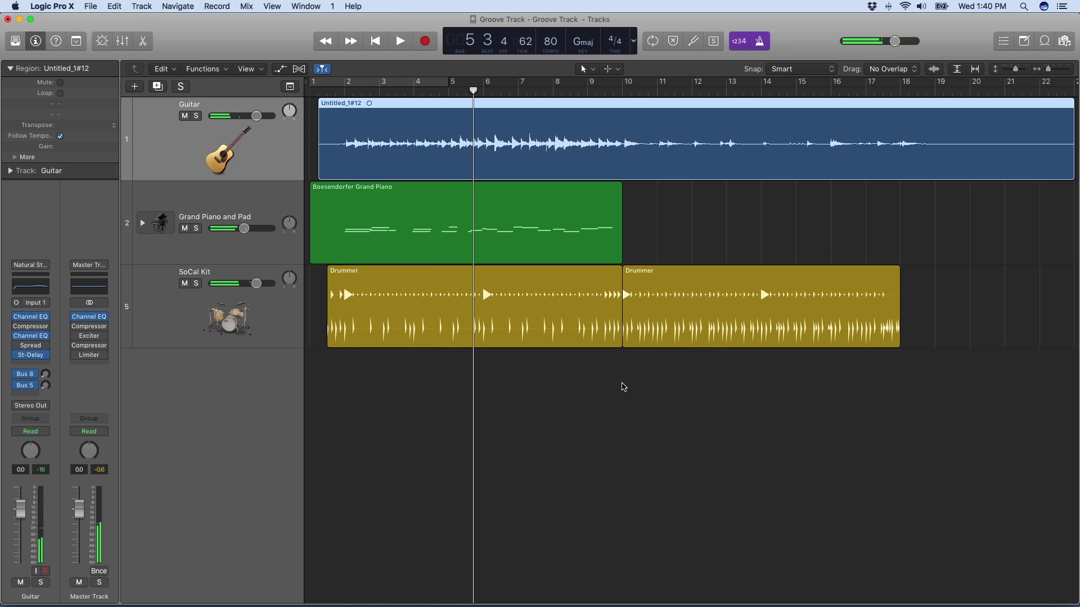
{"action": "key", "text": "Return"}
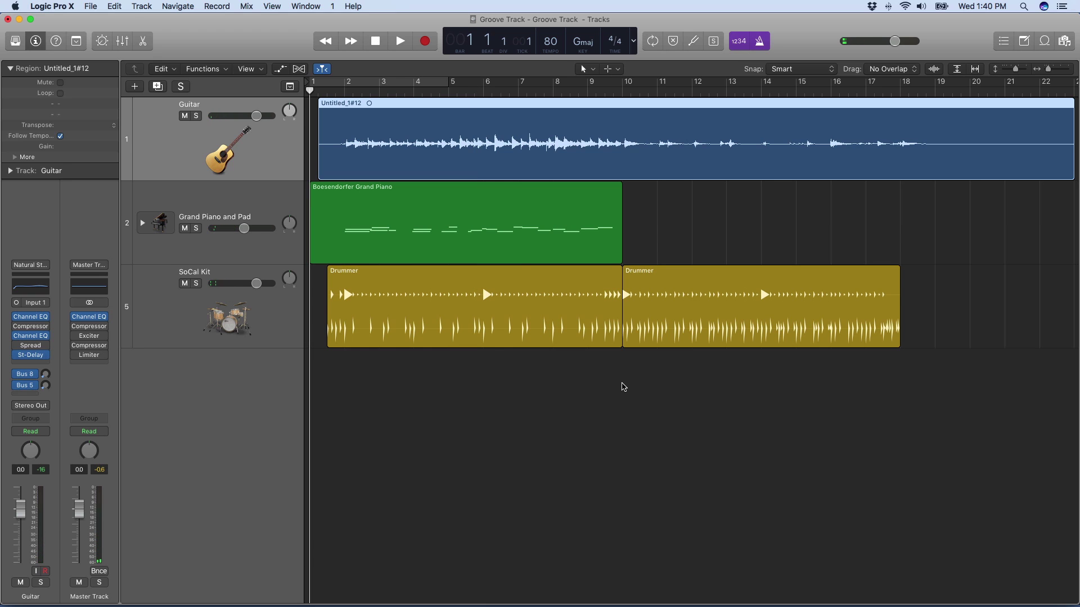
Trim the piano region's start slightly later, then zoom in closely around bar 2.
{"action": "left_click_drag", "start_coordinate": [311, 260], "coordinate": [329, 263]}
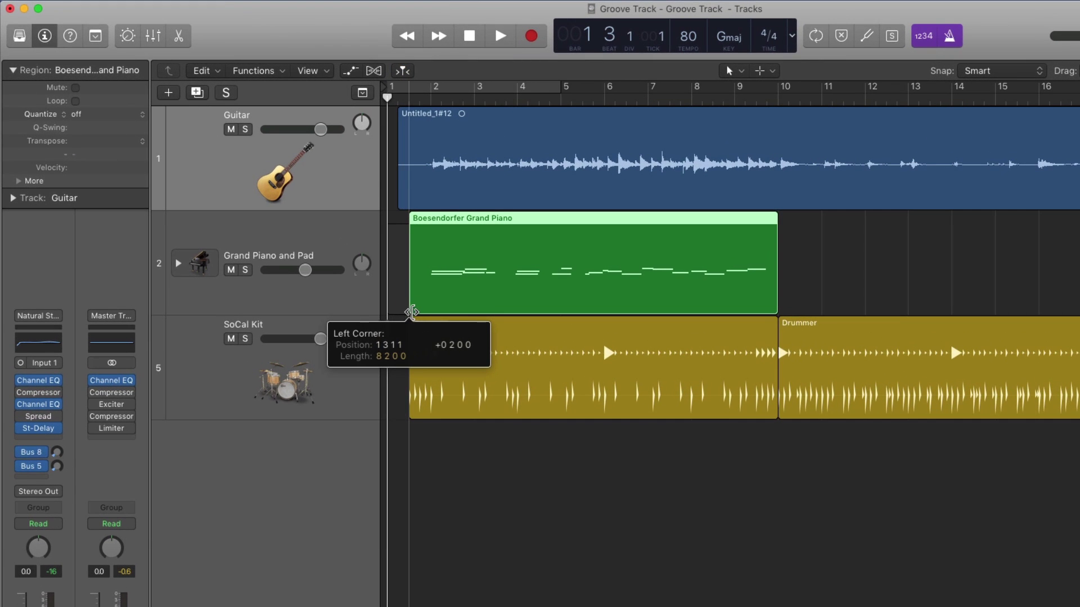
{"action": "left_click_drag", "start_coordinate": [412, 312], "coordinate": [414, 313]}
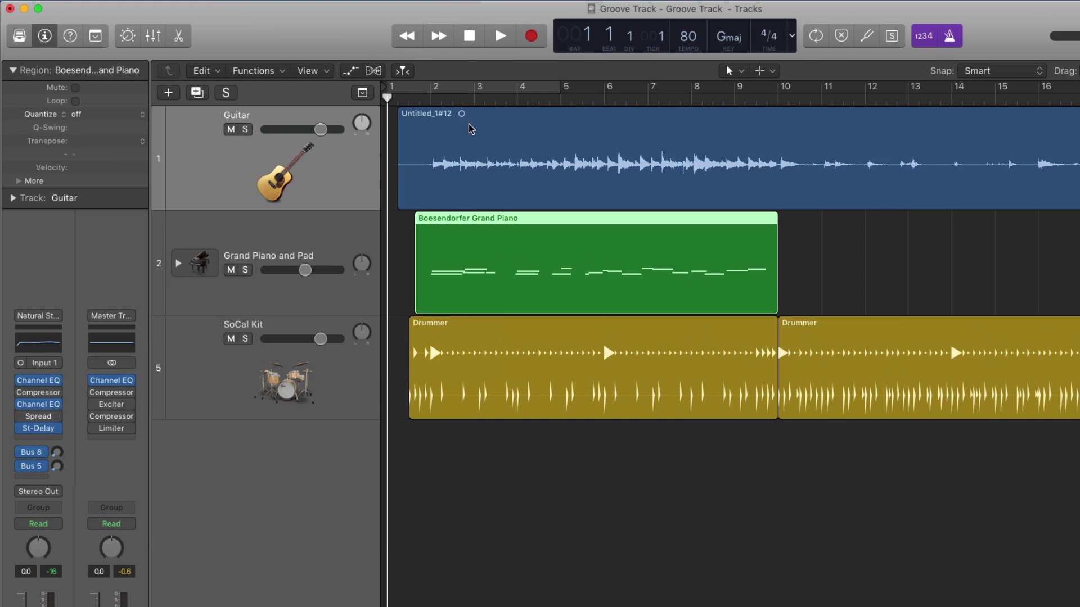
{"action": "left_click", "coordinate": [430, 99]}
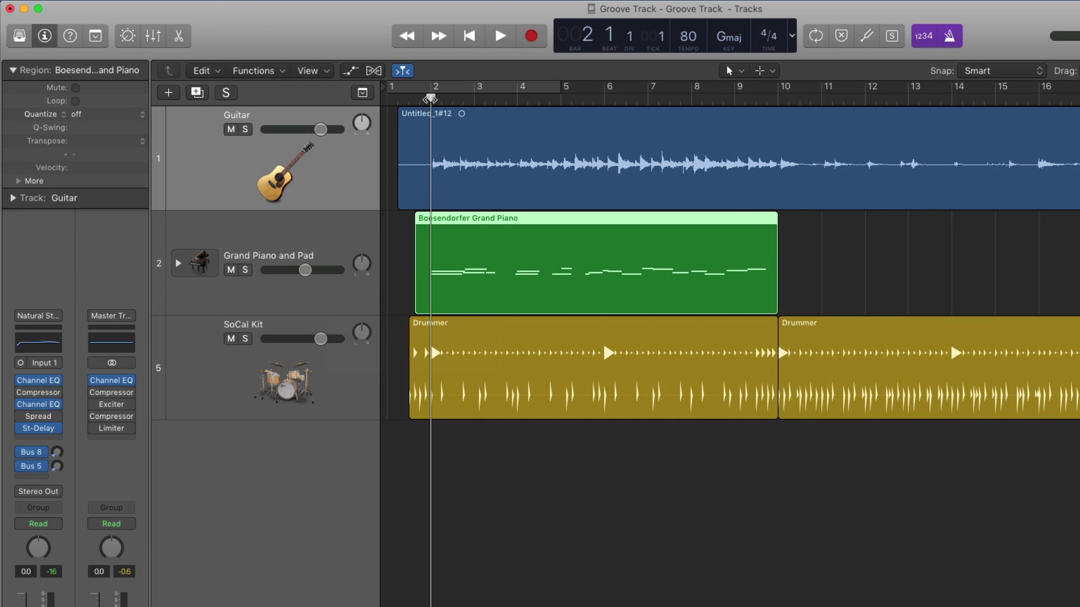
{"action": "key", "text": "super+Right"}
{"action": "key", "text": "super+Right"}
{"action": "key", "text": "super+Right"}
{"action": "key", "text": "super+Right"}
{"action": "key", "text": "super+Right"}
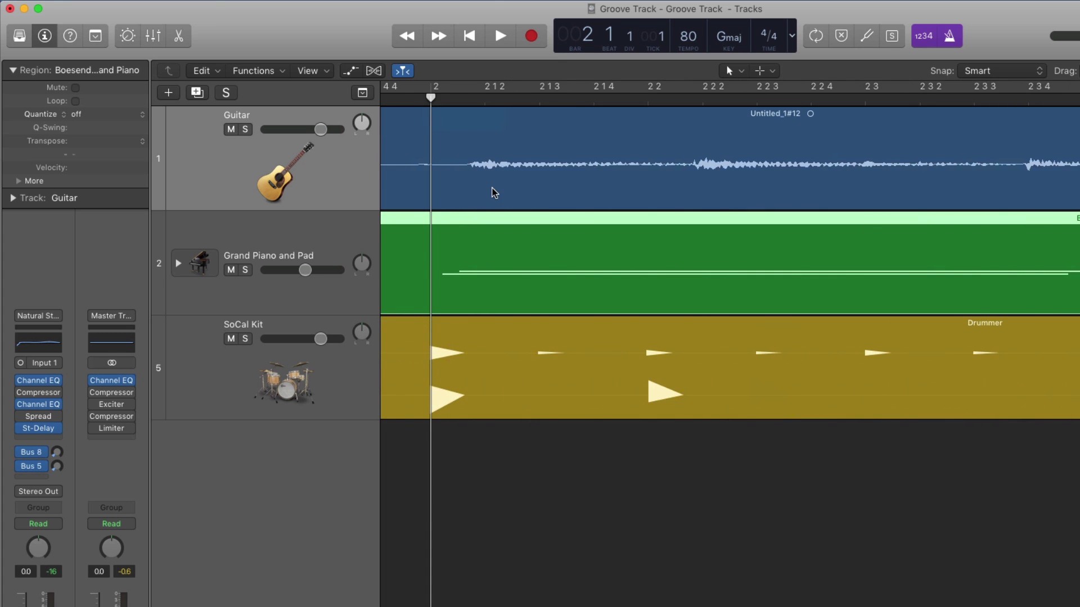
{"action": "scroll", "coordinate": [484, 230], "scroll_direction": "left", "scroll_amount": 3}
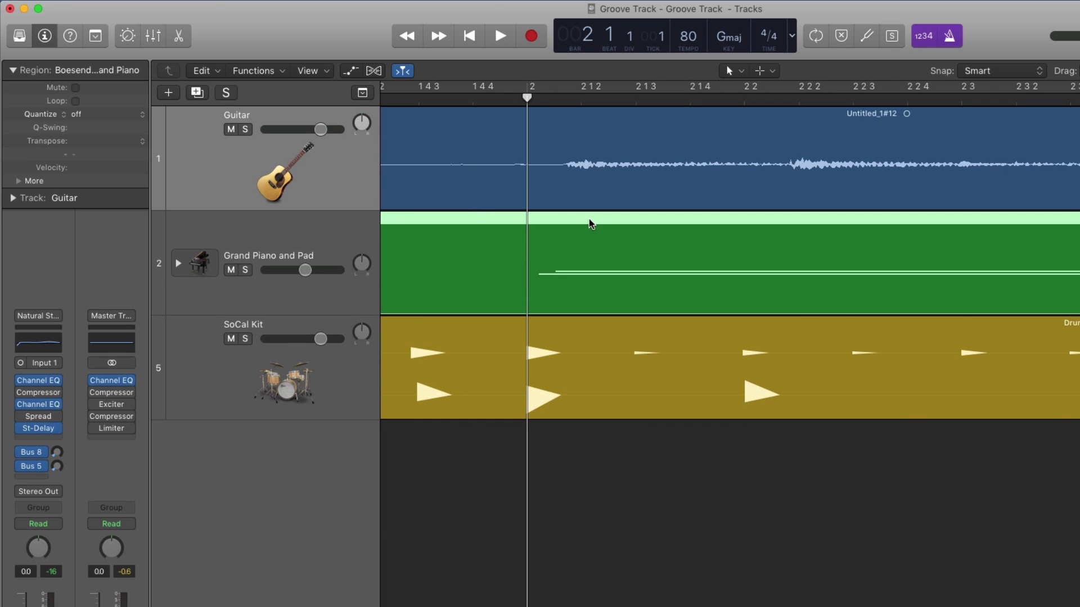
Shift the piano and guitar regions onto the drum beat, then zoom out with the playhead at bar 1 beat 3.
{"action": "left_click_drag", "start_coordinate": [589, 219], "coordinate": [620, 304]}
{"action": "left_click_drag", "start_coordinate": [634, 194], "coordinate": [598, 198]}
{"action": "left_click", "coordinate": [656, 497]}
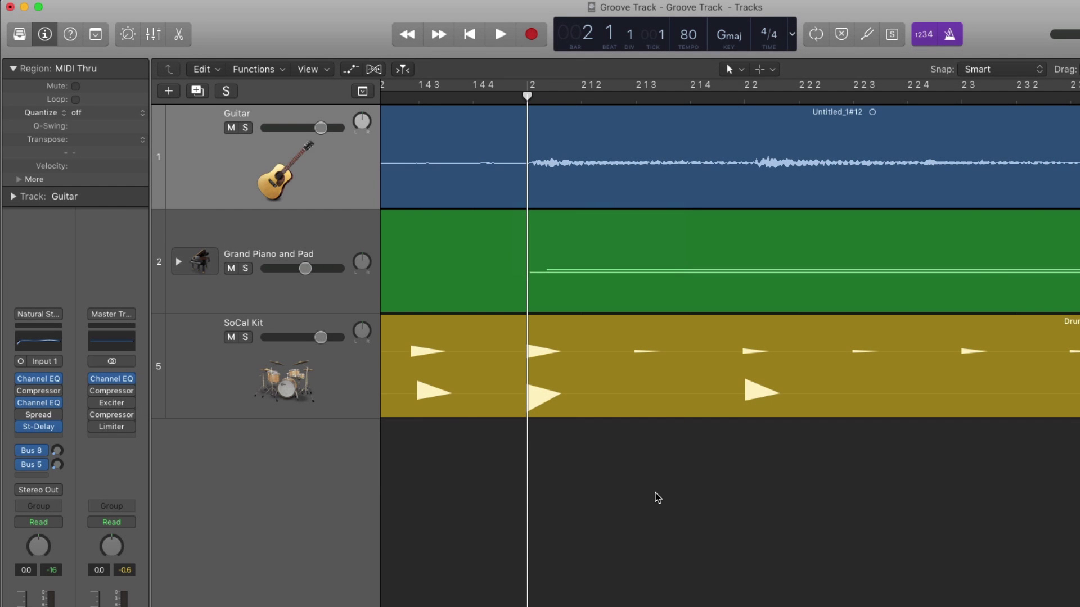
{"action": "key", "text": "z"}
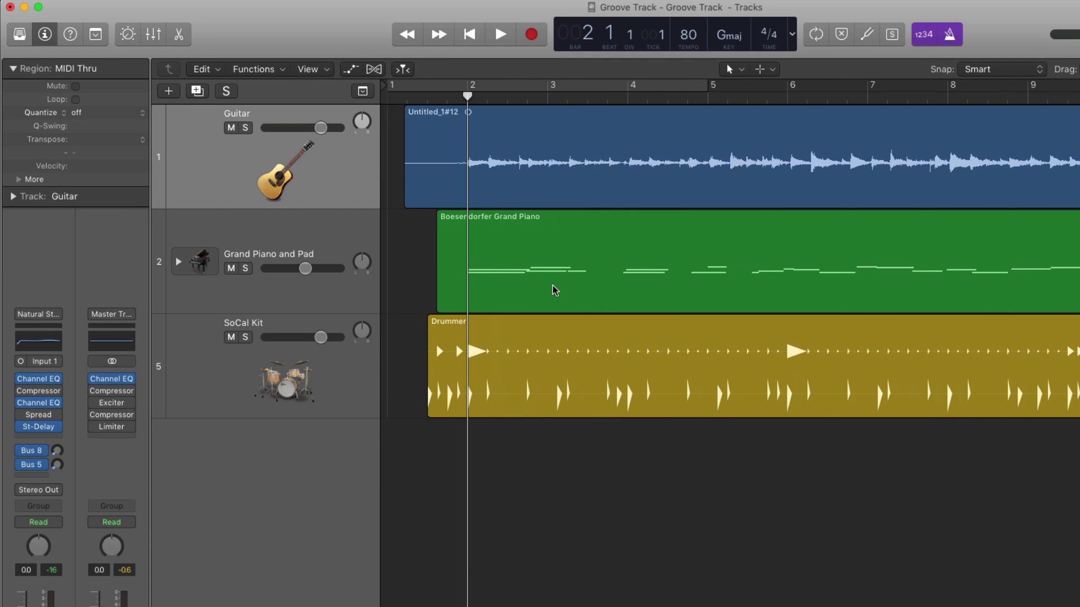
{"action": "left_click", "coordinate": [437, 96]}
{"action": "key", "text": "space"}
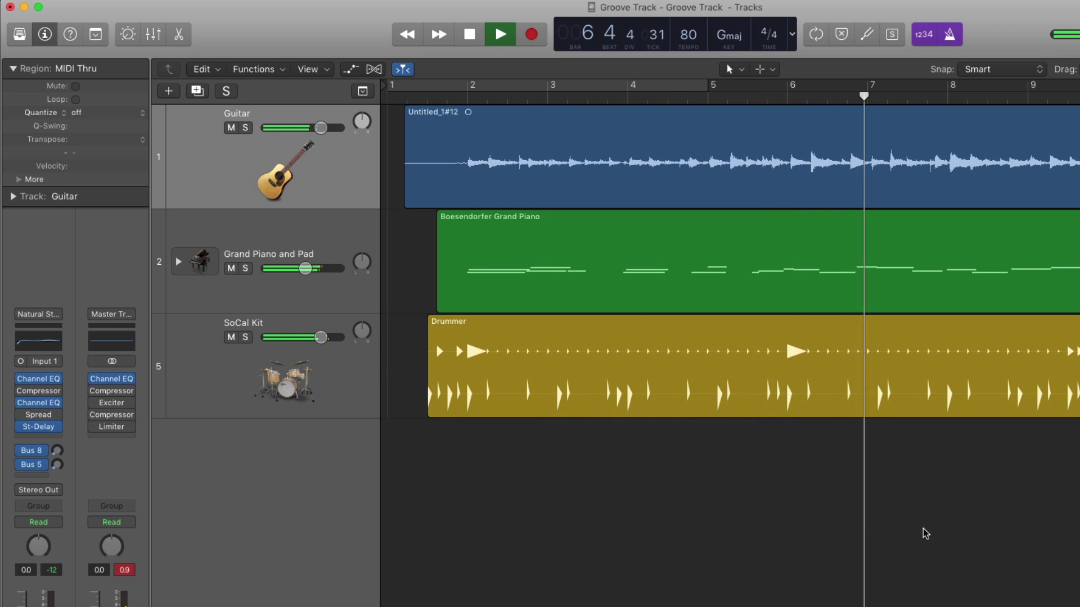
{"action": "key", "text": "space"}
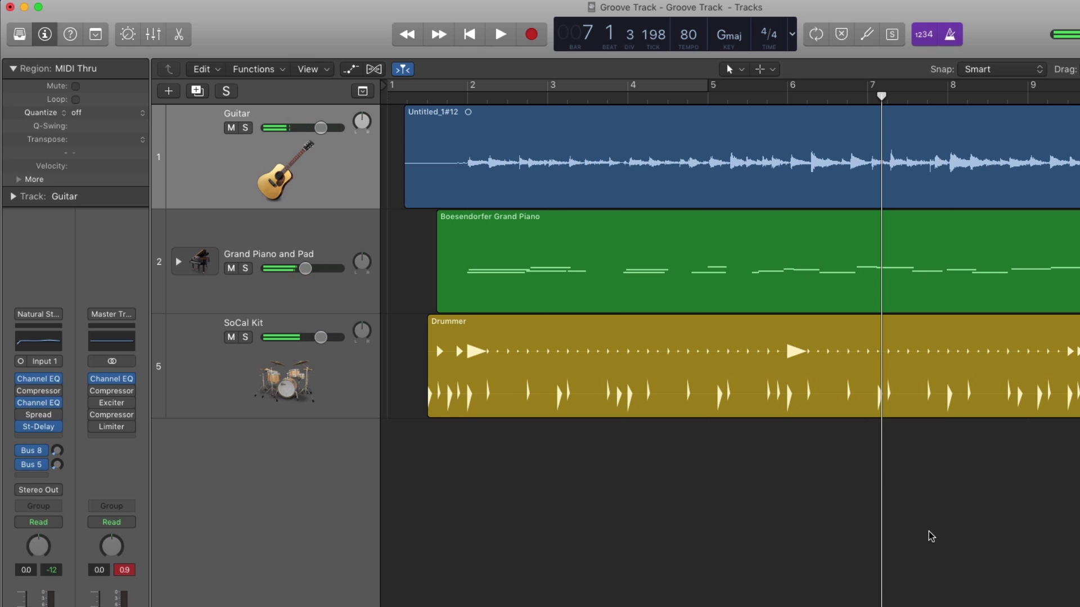
{"action": "key", "text": "Return"}
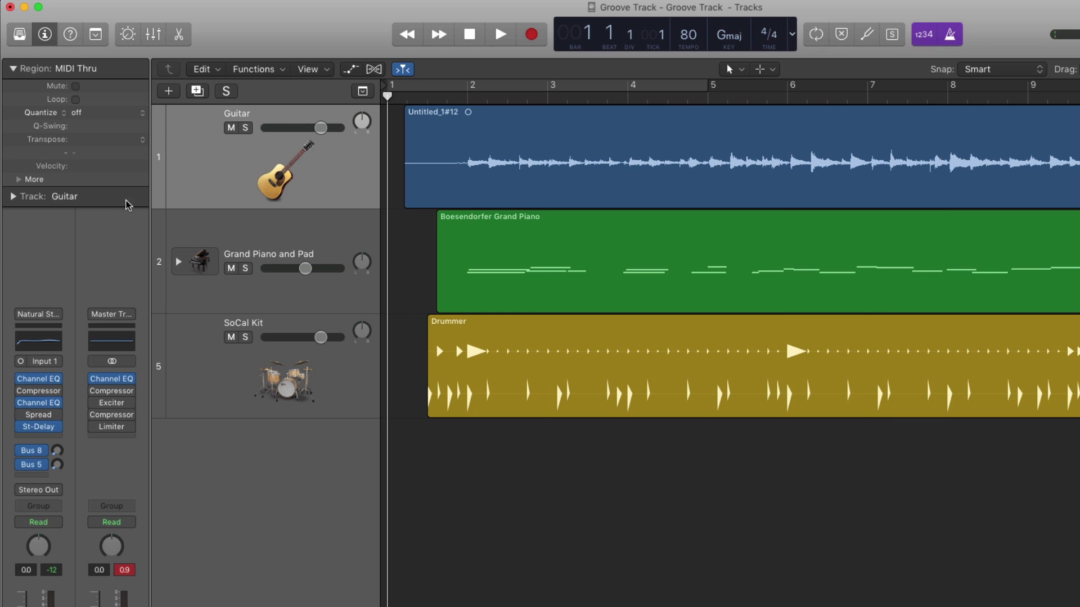
From the SoCal Kit track header's menu, add the Groove Track column to the track headers.
{"action": "left_click", "coordinate": [240, 372]}
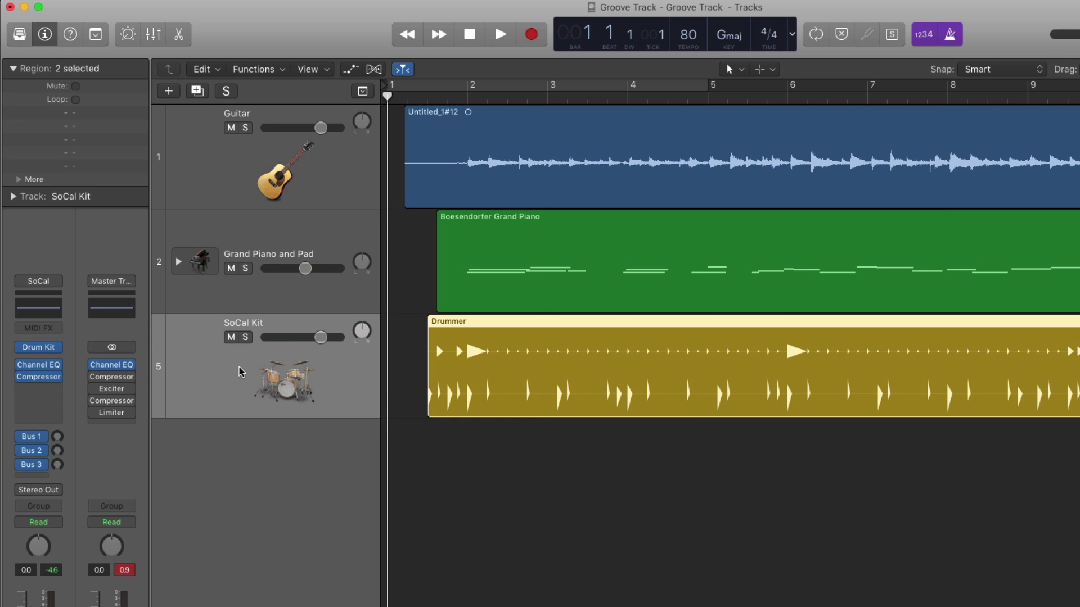
{"action": "right_click", "coordinate": [210, 388]}
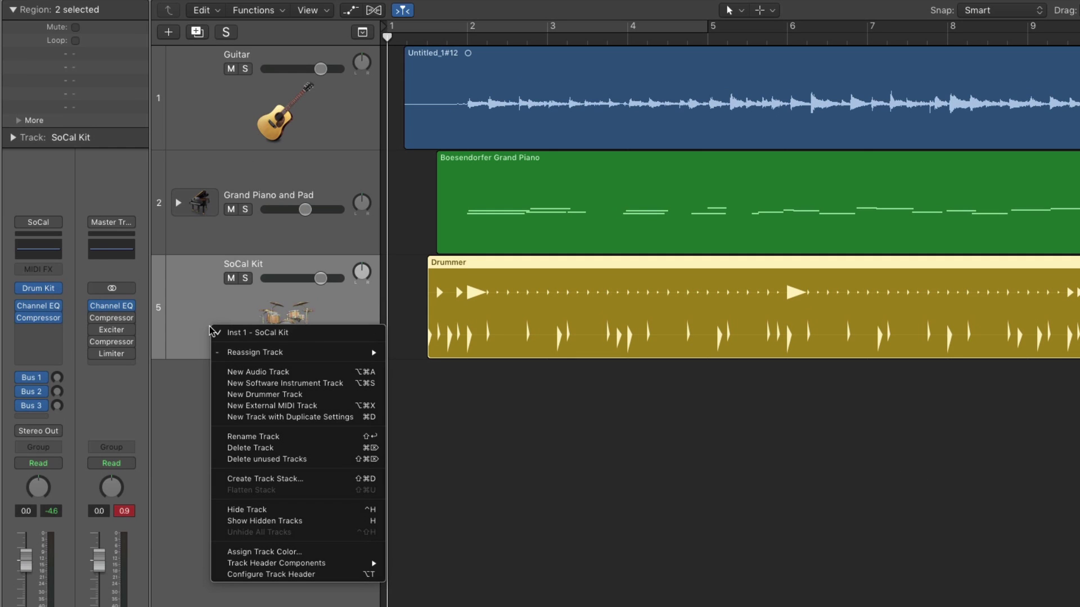
{"action": "mouse_move", "coordinate": [360, 563]}
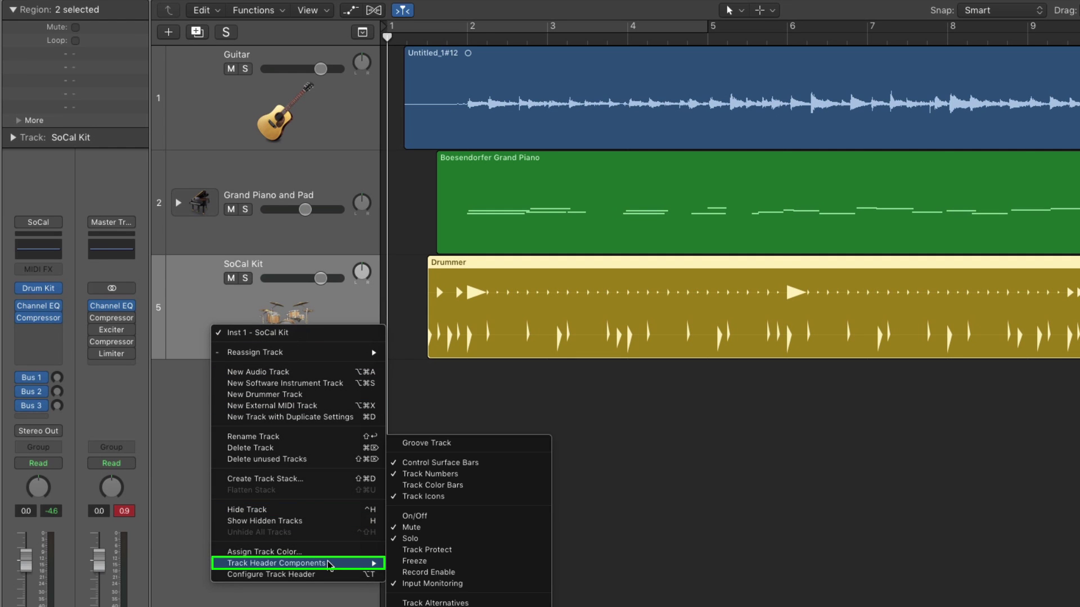
{"action": "left_click", "coordinate": [518, 444]}
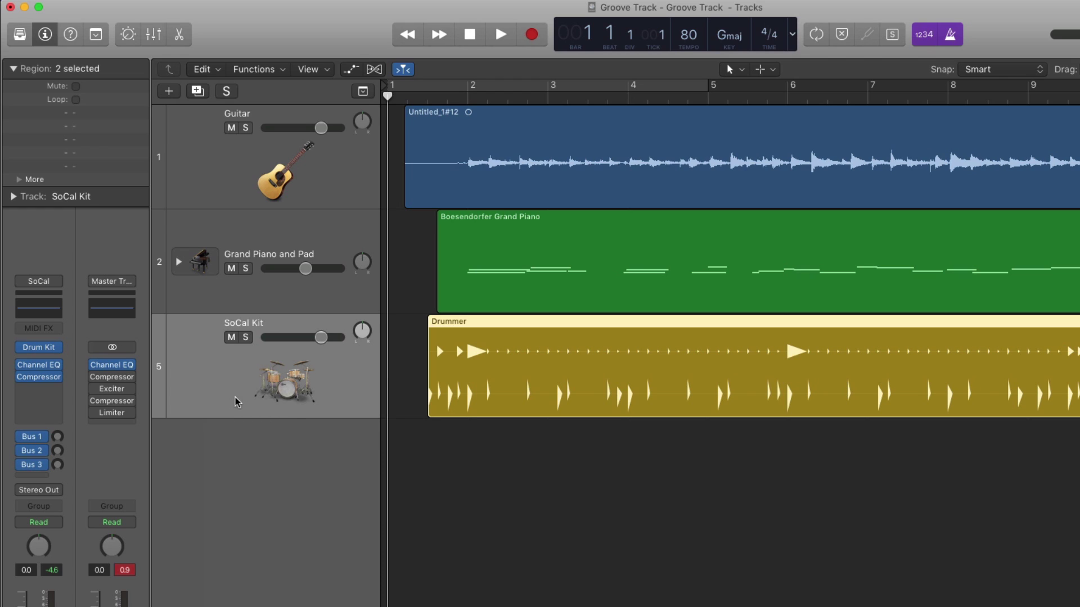
Star SoCal Kit as the groove track and tick the Guitar track to follow it.
{"action": "left_click", "coordinate": [161, 370]}
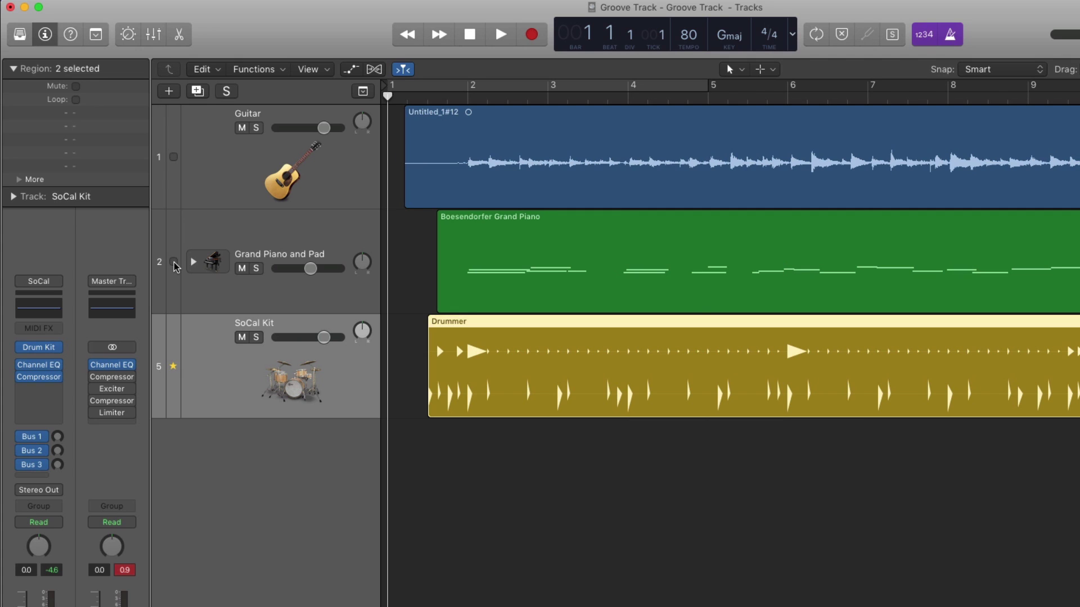
{"action": "left_click", "coordinate": [174, 157]}
{"action": "key", "text": "space"}
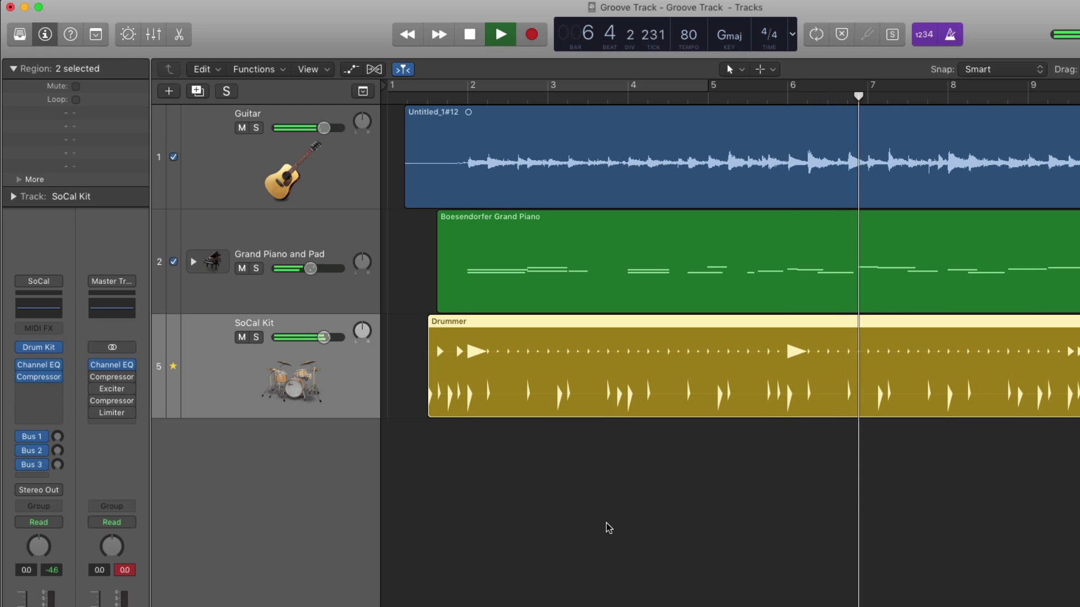
{"action": "key", "text": "space"}
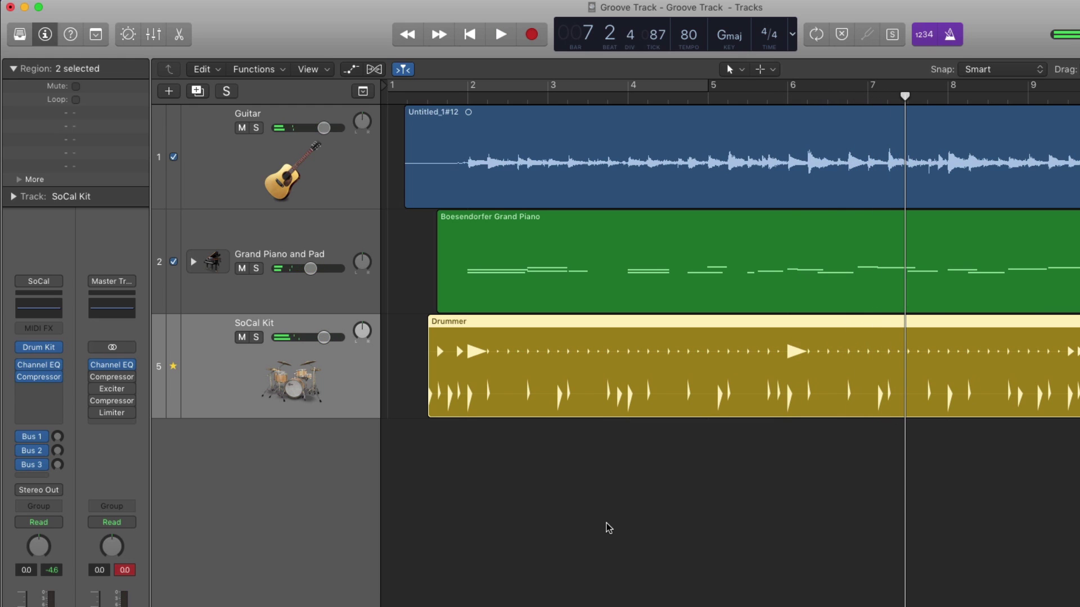
{"action": "key", "text": "Return"}
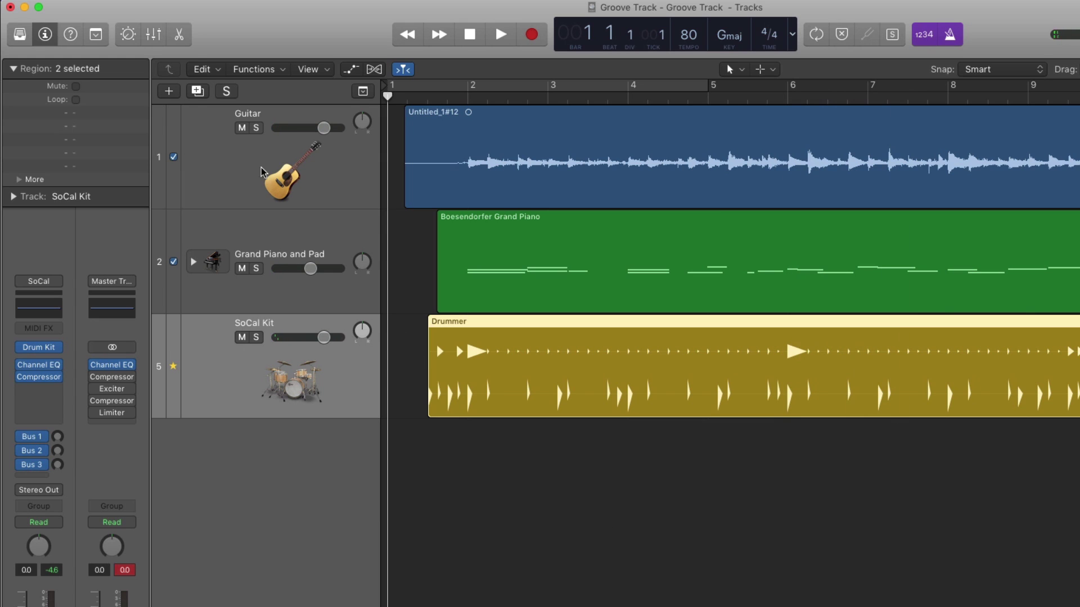
Open the piano region in the Piano Roll, toggle its groove following off and back on, then view the guitar audio.
{"action": "left_click", "coordinate": [242, 222]}
{"action": "left_click", "coordinate": [180, 35]}
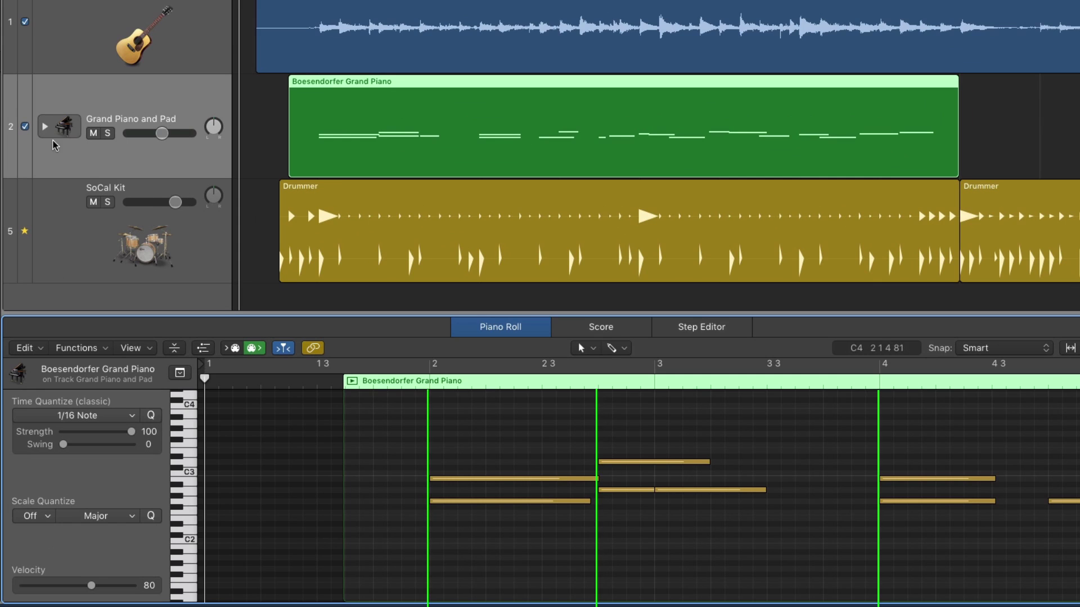
{"action": "left_click", "coordinate": [25, 128]}
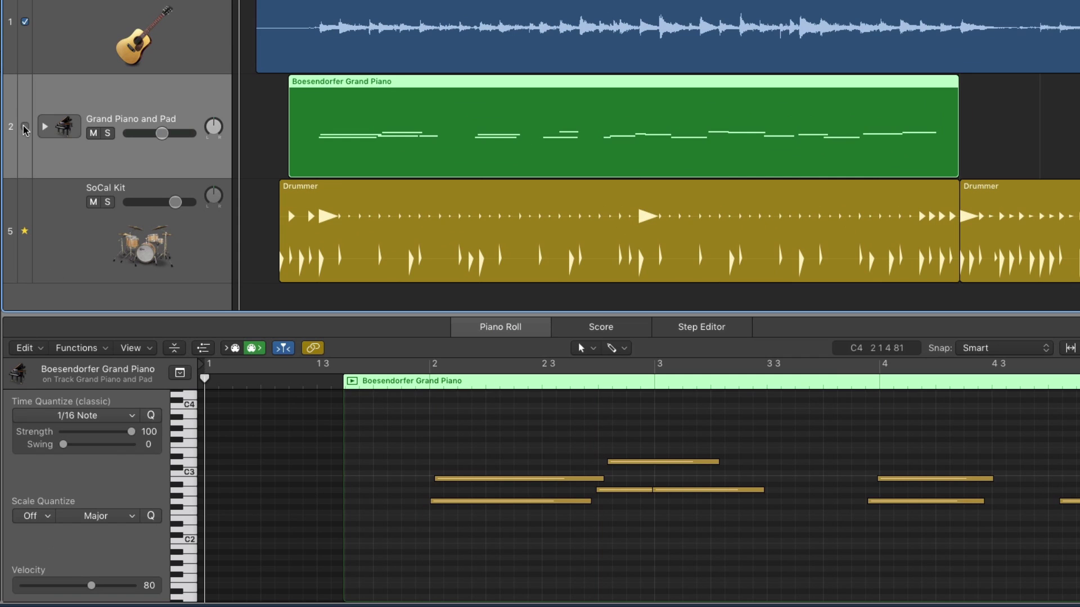
{"action": "left_click", "coordinate": [25, 129]}
{"action": "left_click", "coordinate": [112, 35]}
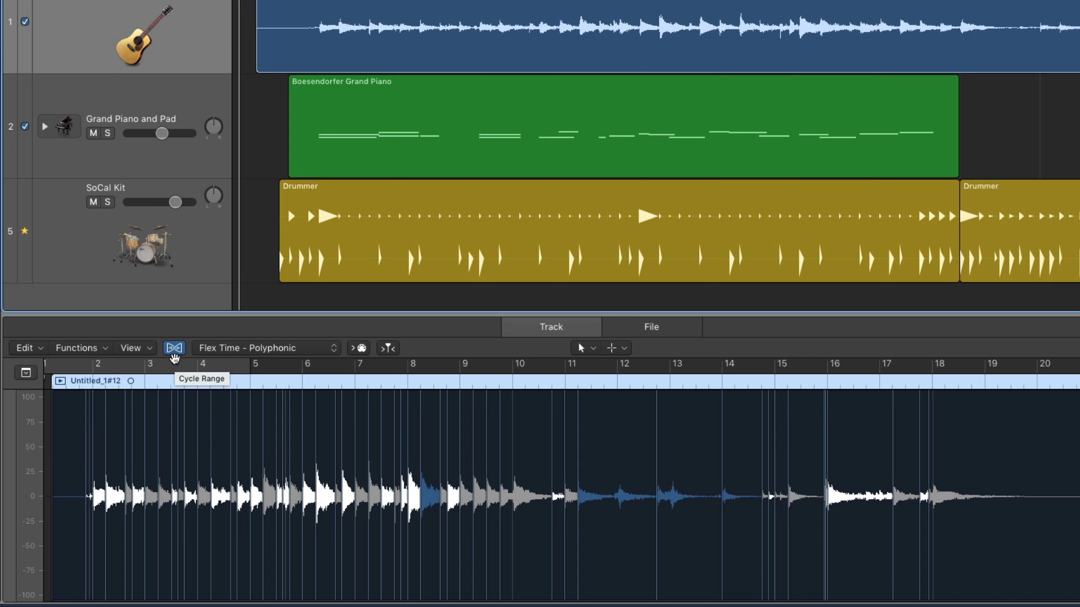
Toggle the Guitar track's groove following off and on twice, leaving it on, and close the editor.
{"action": "left_click", "coordinate": [25, 22]}
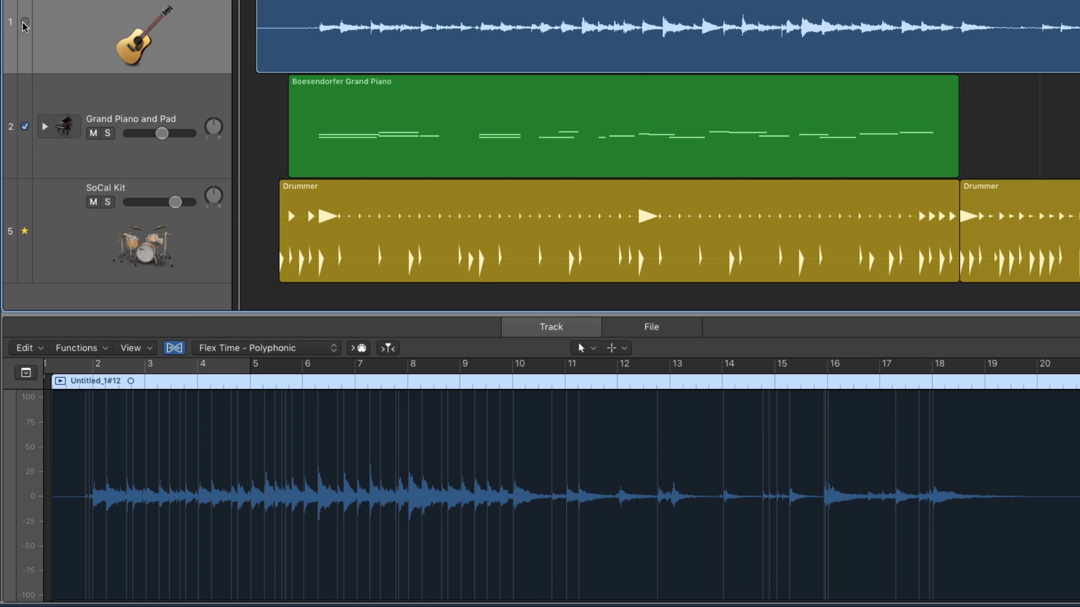
{"action": "left_click", "coordinate": [25, 24]}
{"action": "left_click", "coordinate": [25, 24]}
{"action": "left_click", "coordinate": [25, 23]}
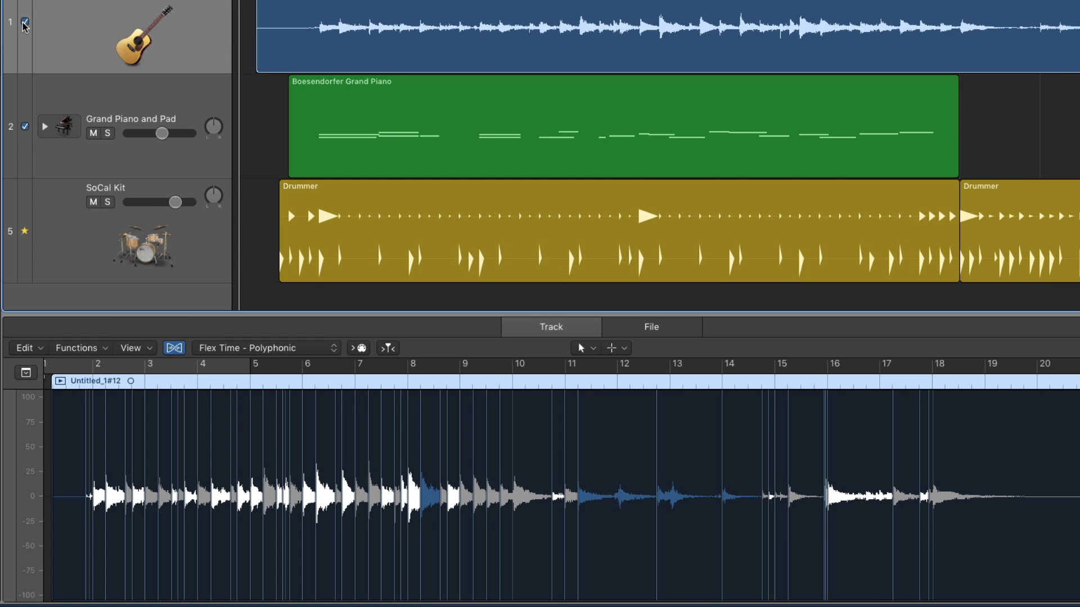
{"action": "key", "text": "e"}
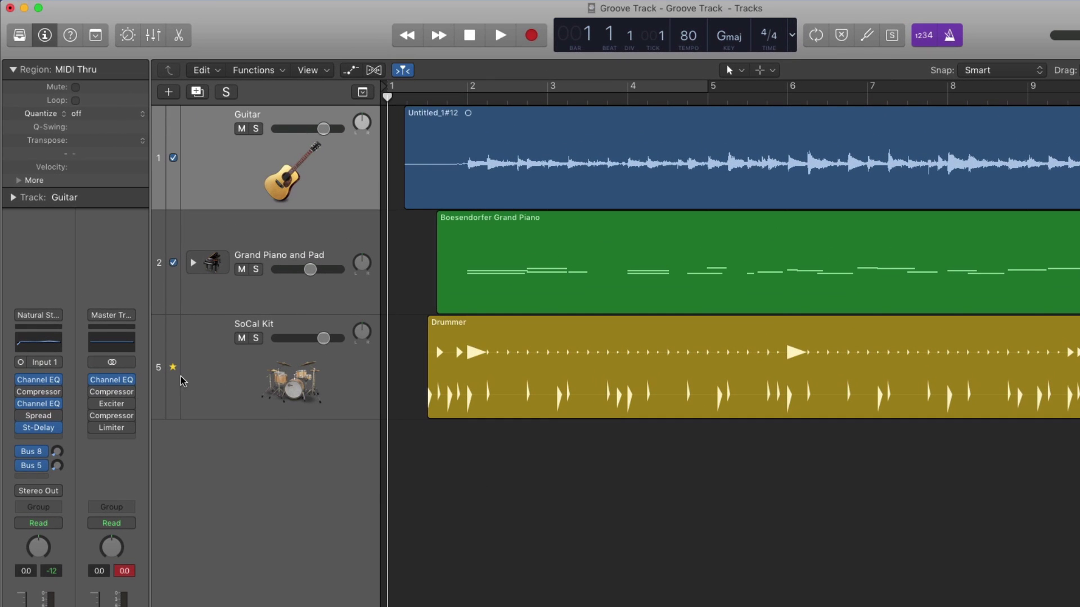
Play the Groove Track project from the start to hear piano and guitar following the drums.
{"action": "key", "text": "space"}
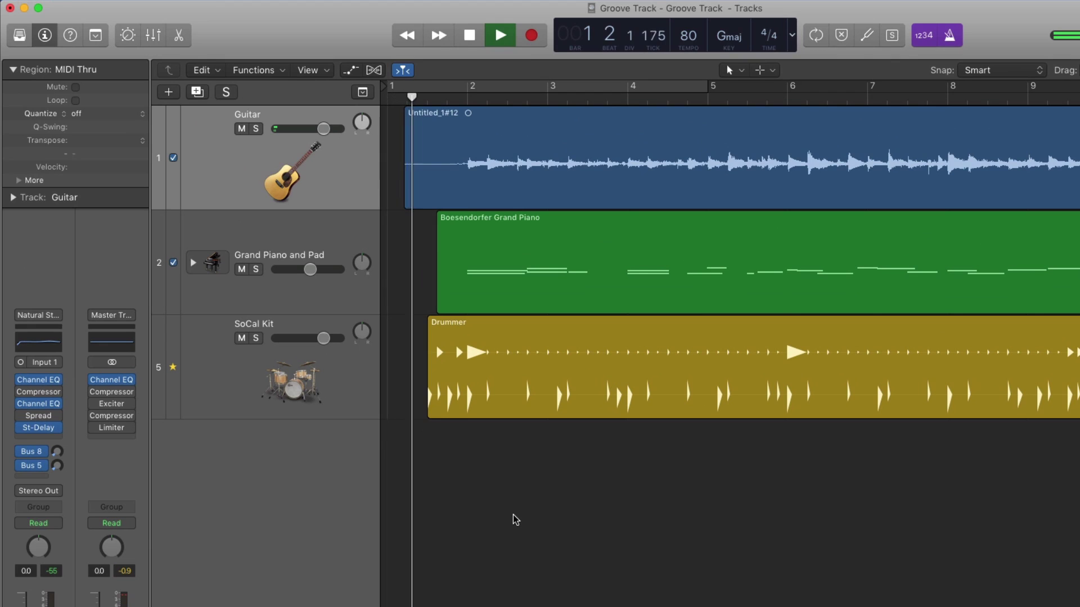